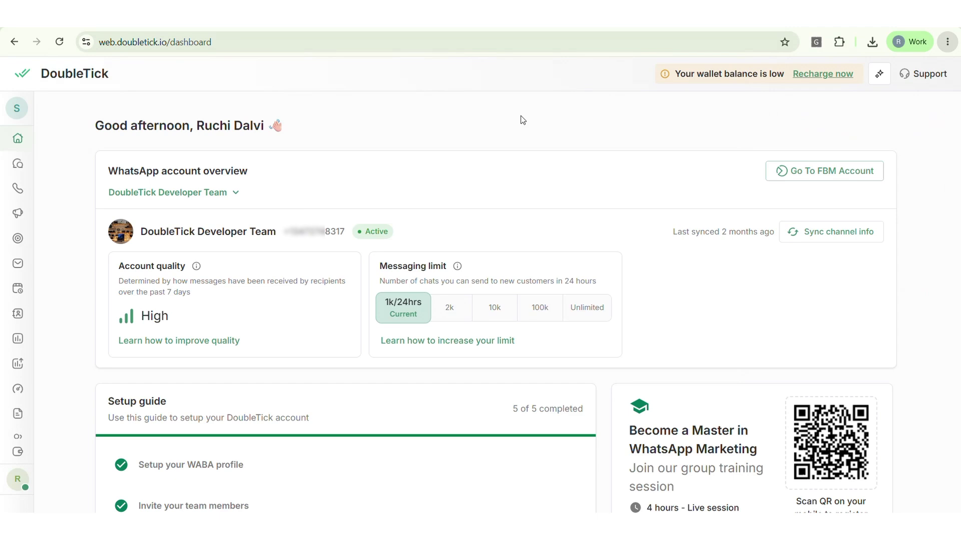
Go to Settings > Manage channels and bring up the Connect new channels options.
mouse_move(14, 174)
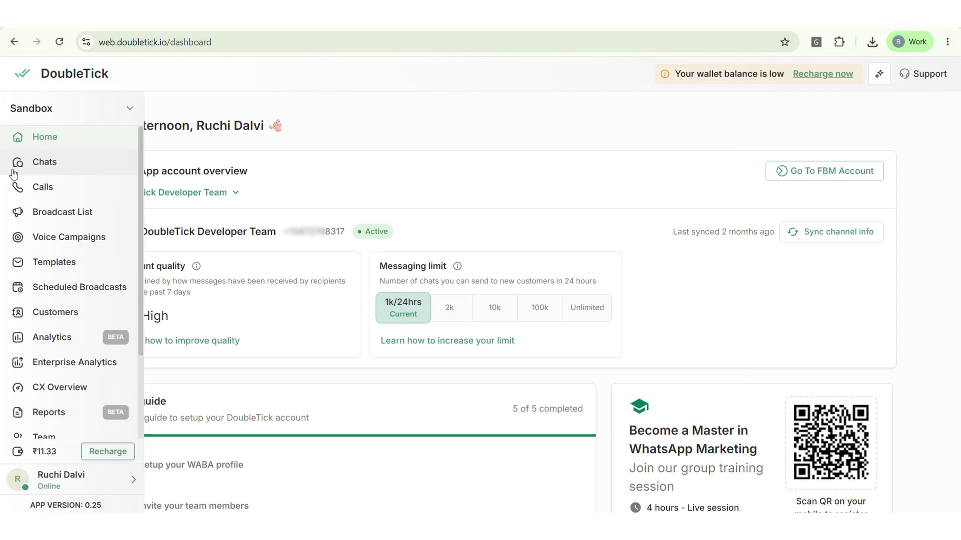
scroll(13, 174, down, 2)
click(61, 425)
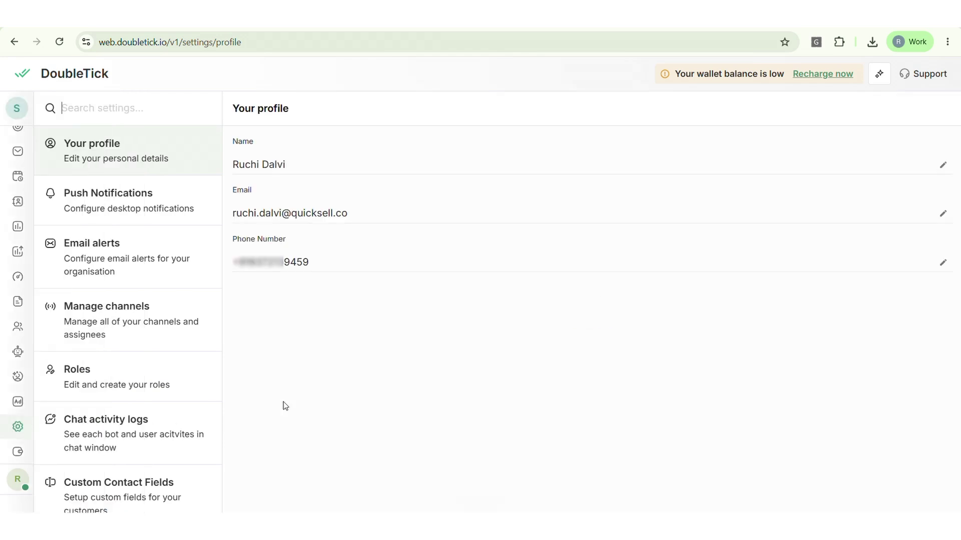
click(128, 309)
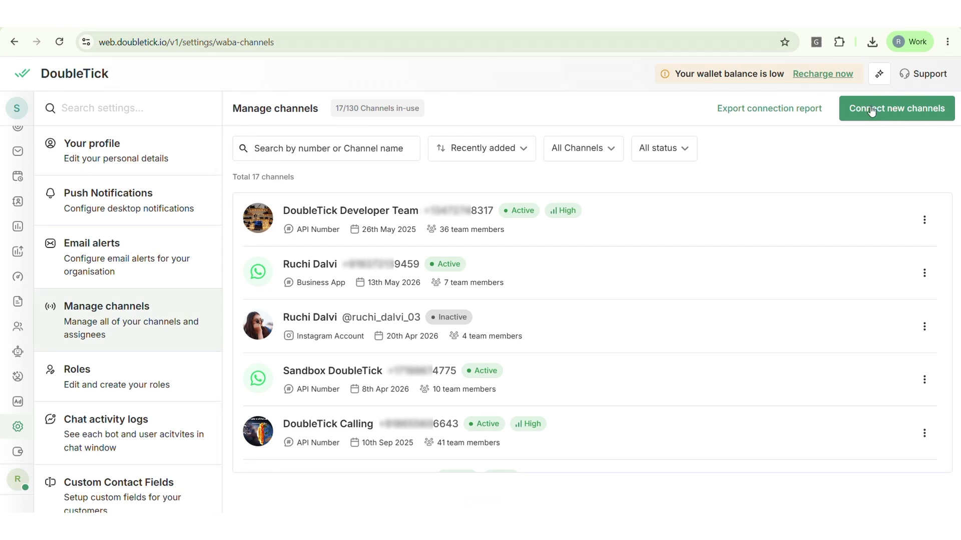
click(898, 110)
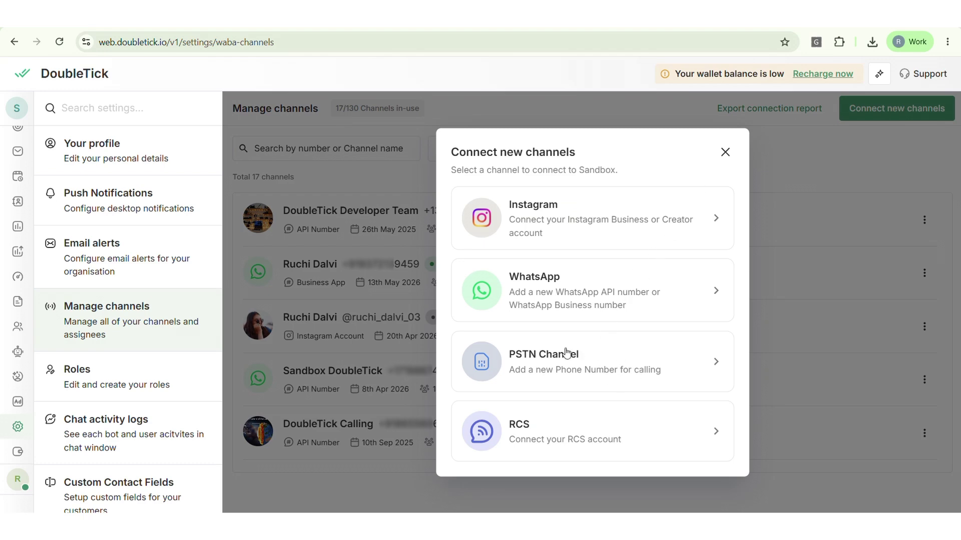
Choose PSTN Channel and enter the display name (user's name plus DoubleTick PSTN) and the phone number.
click(575, 361)
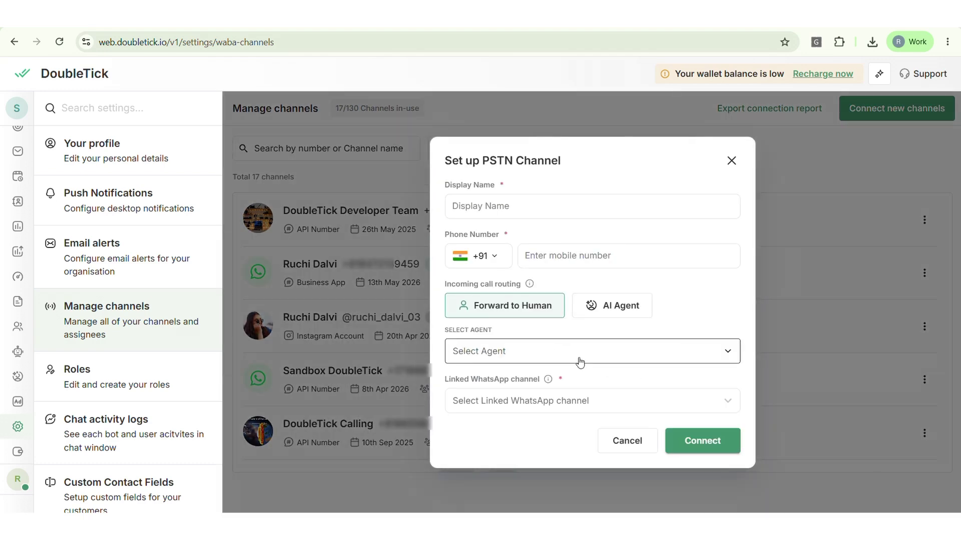
click(530, 203)
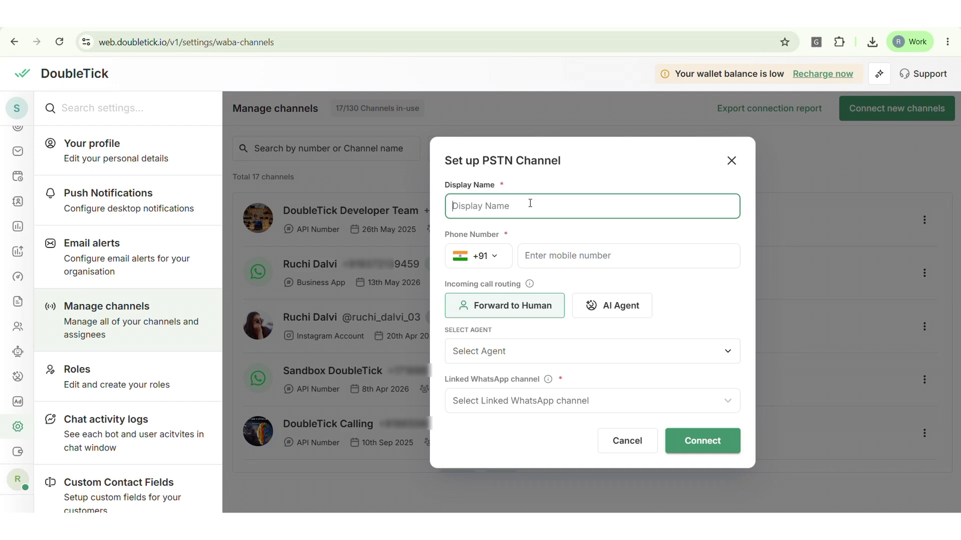
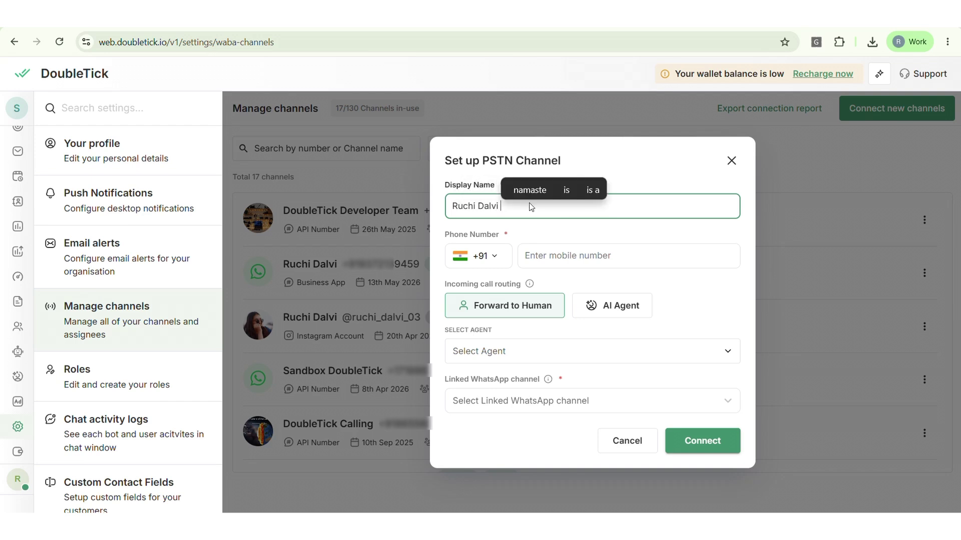
text(Double)
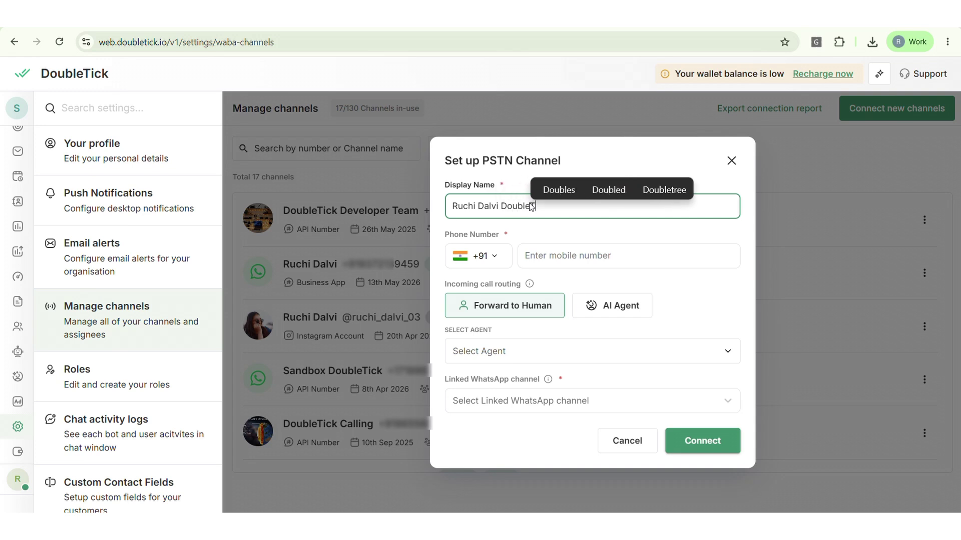
text(Tick )
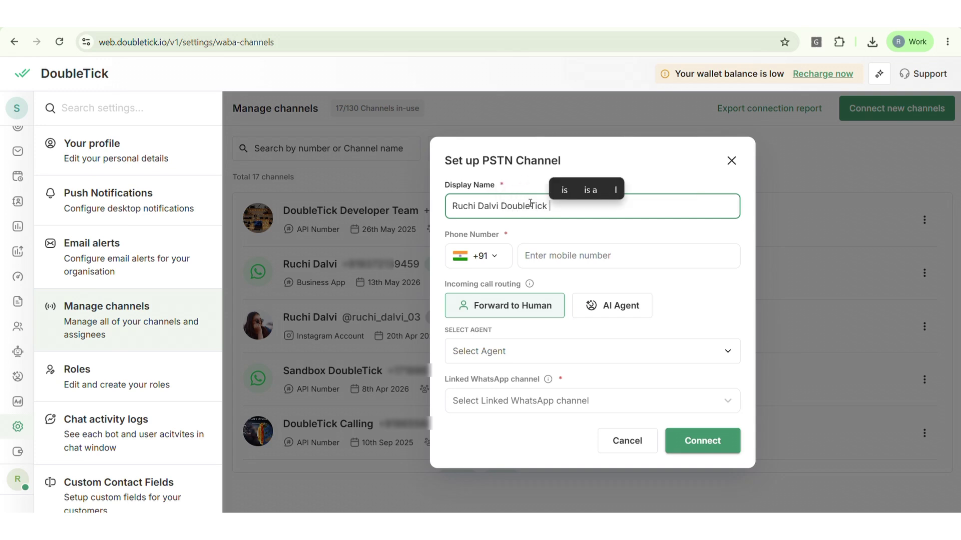
text(PSTN)
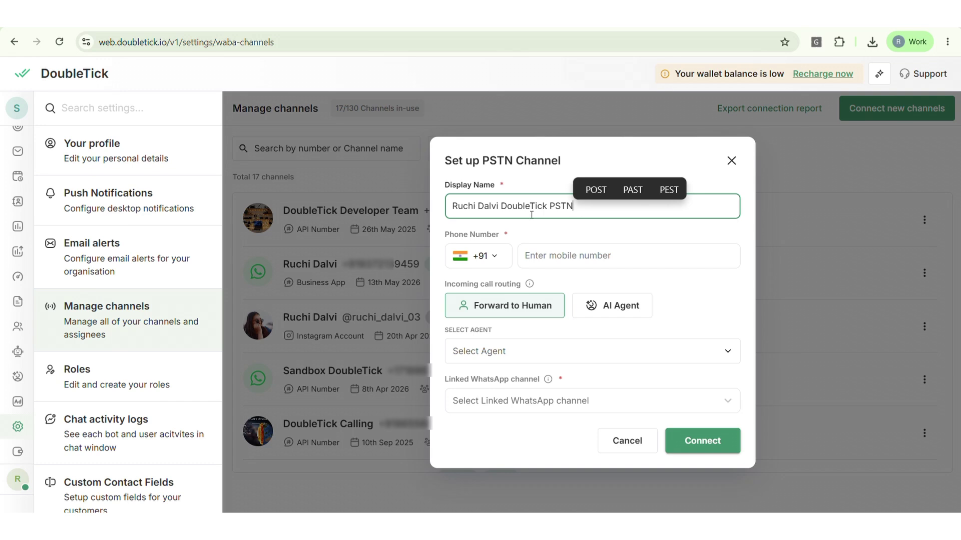
click(573, 255)
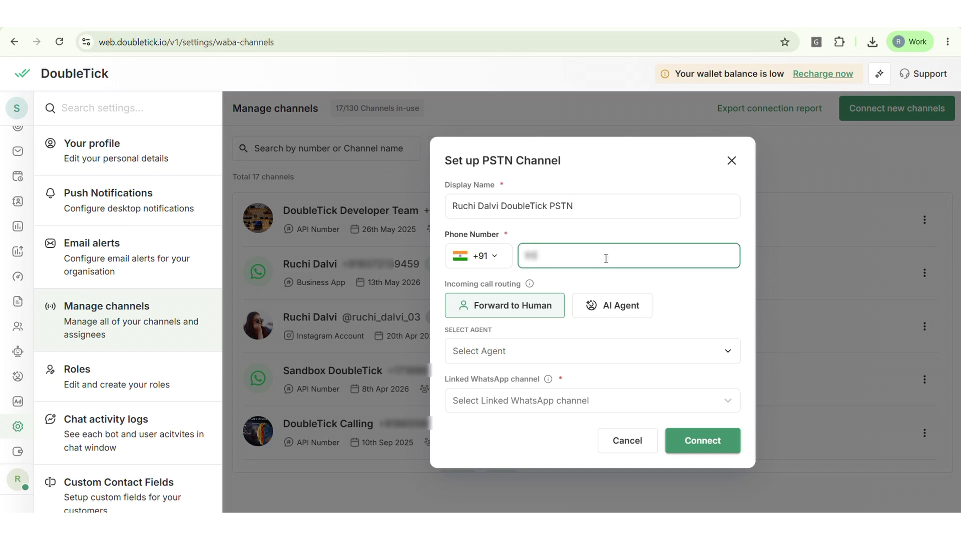
drag(443, 289, 533, 289)
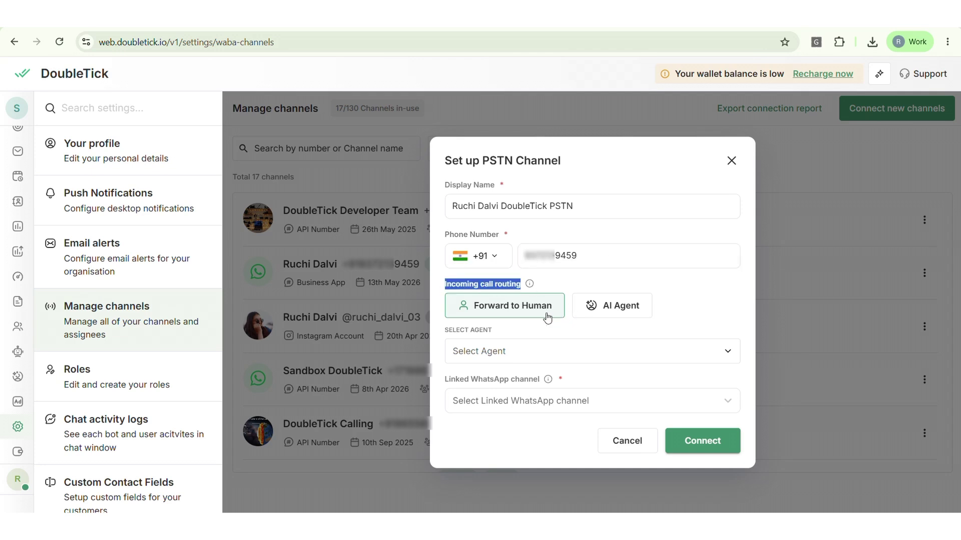
Select the user's own account as agent, then try AI routing with the PropAssist - Real Estate agent.
click(546, 351)
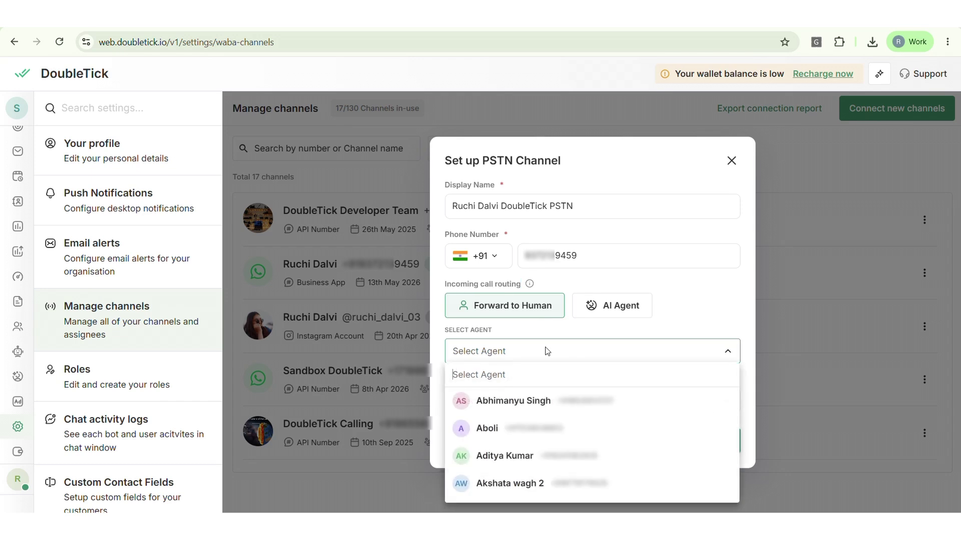
text(ru)
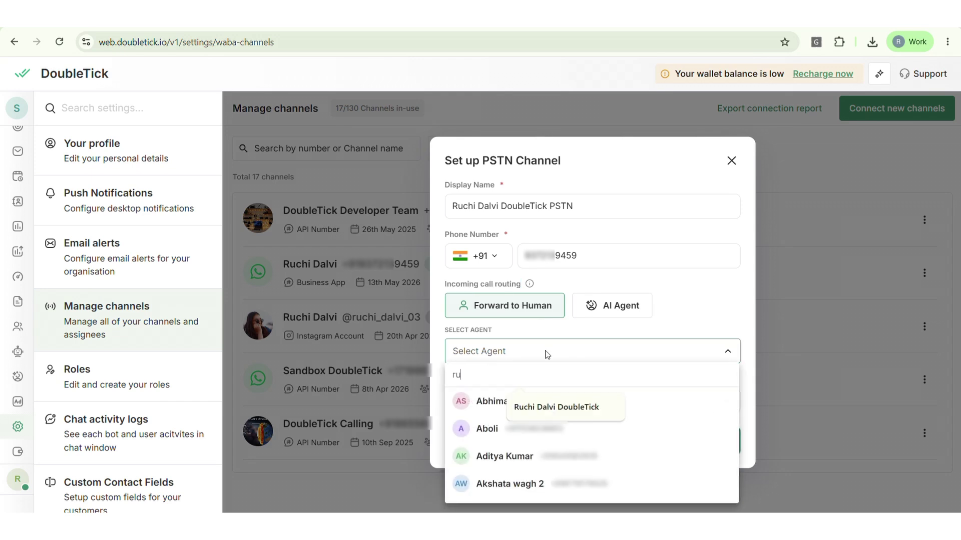
text(chi)
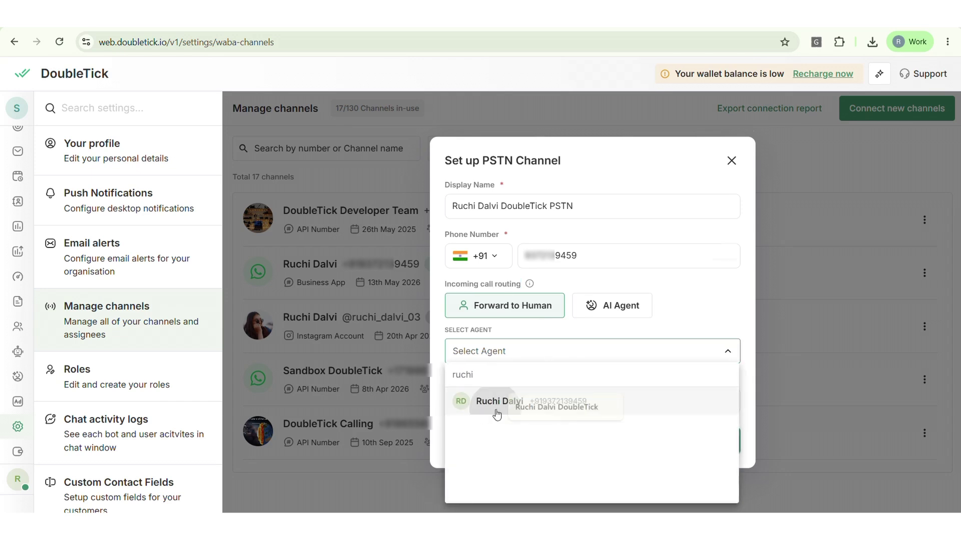
click(497, 404)
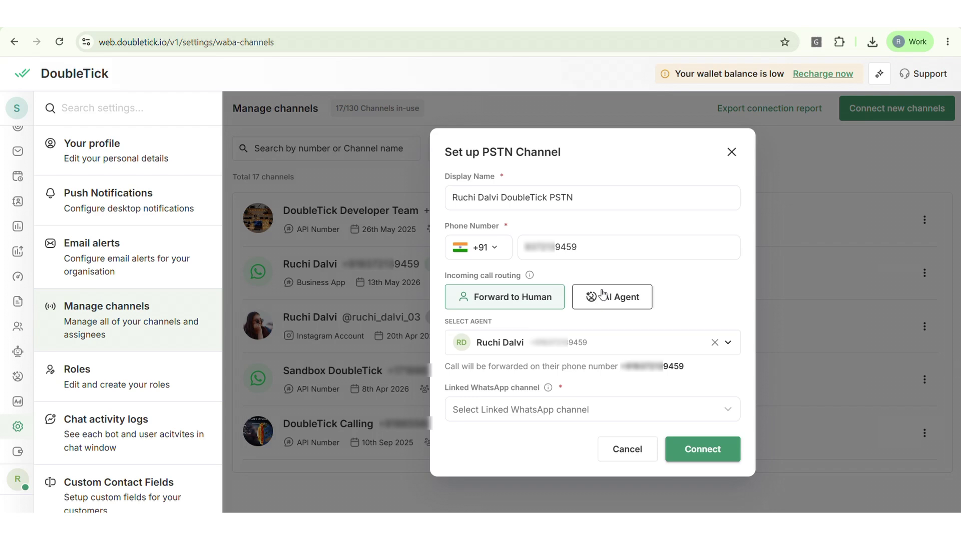
click(603, 295)
click(539, 352)
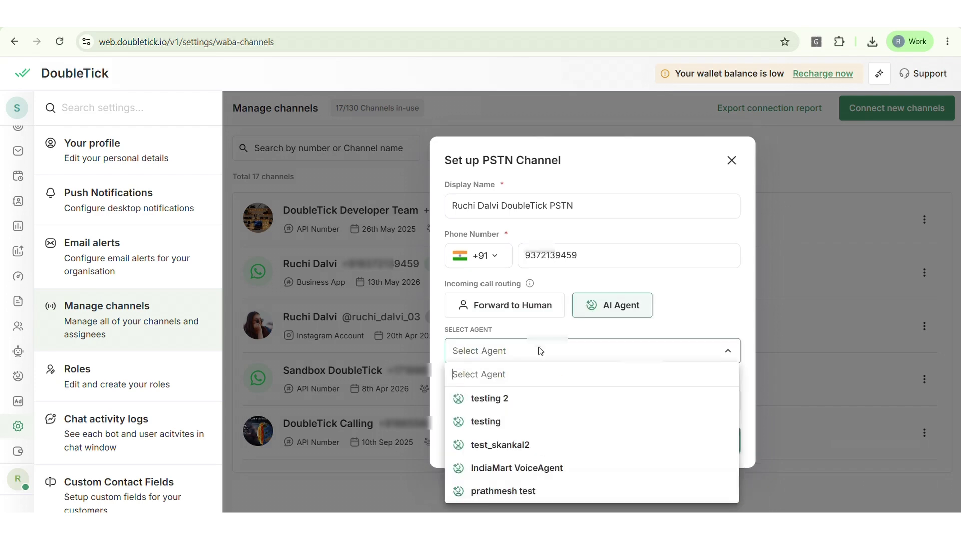
scroll(538, 401, up, 3)
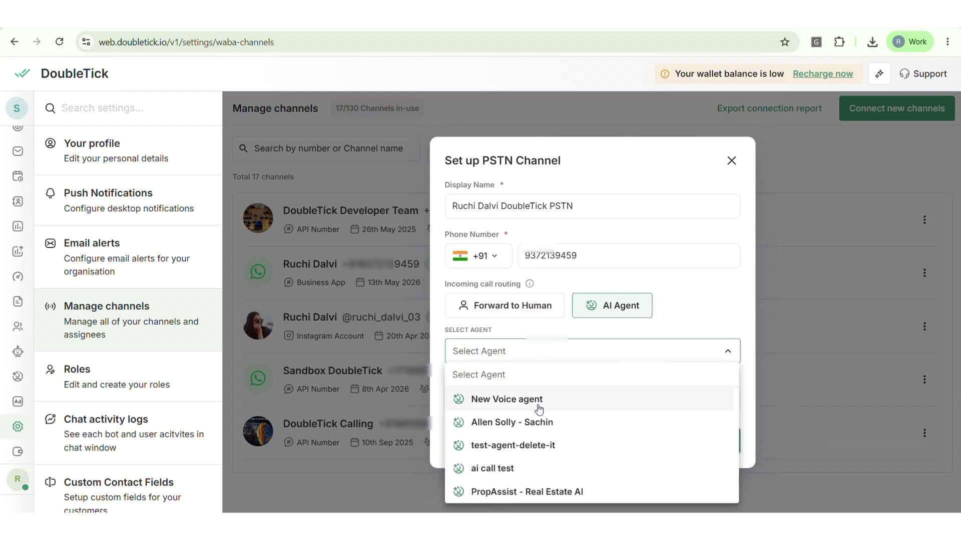
click(534, 492)
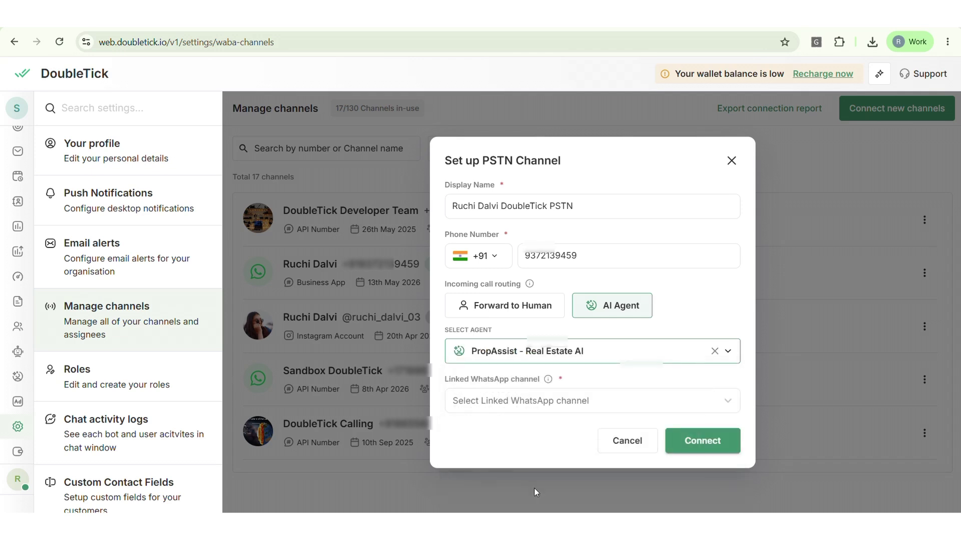
Switch routing back to Forward to Human with the user's own account as agent.
click(532, 310)
click(526, 356)
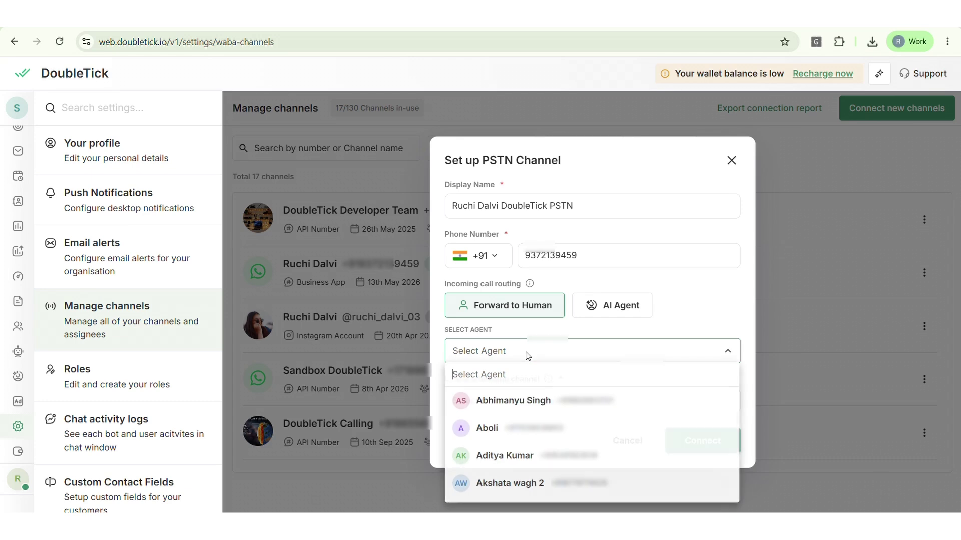
text(ru)
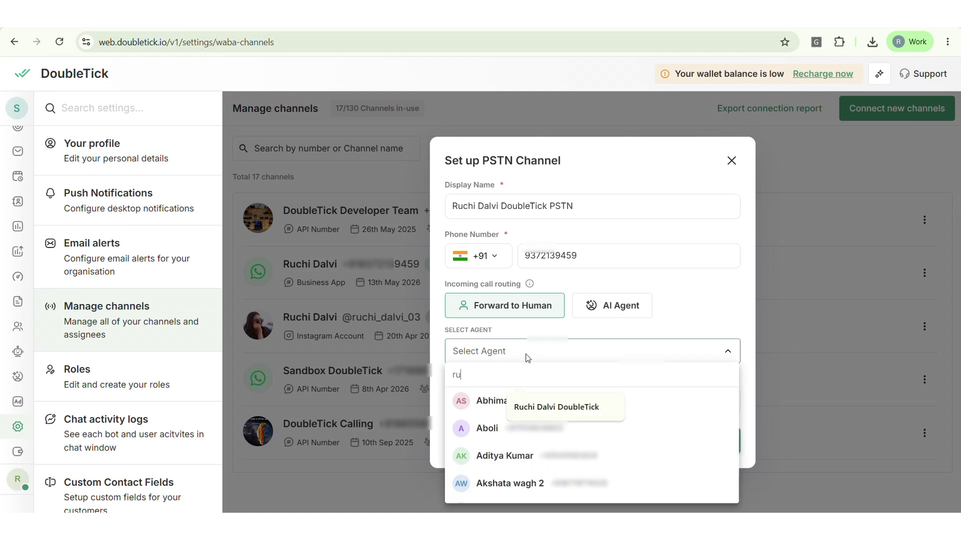
click(495, 403)
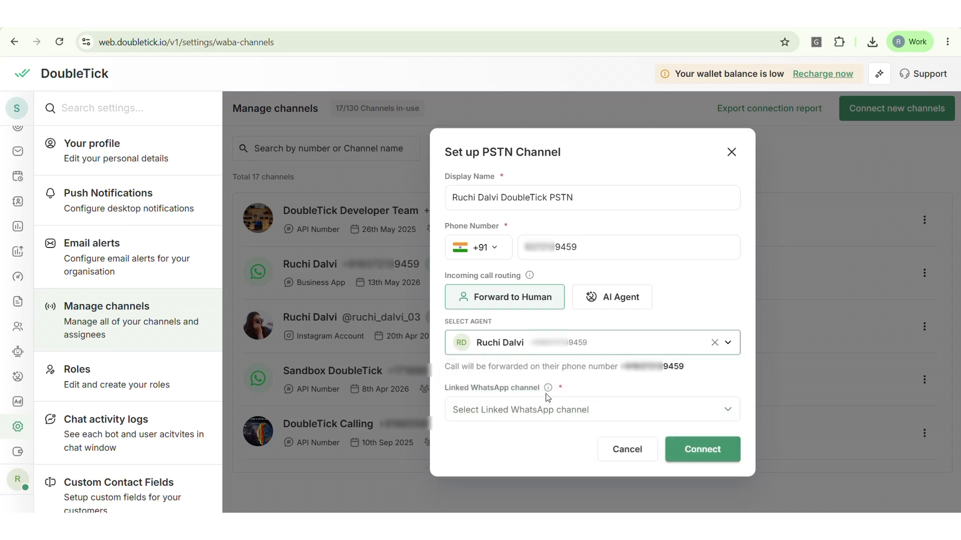
Choose the user's own WhatsApp channel as the linked WhatsApp channel.
click(561, 414)
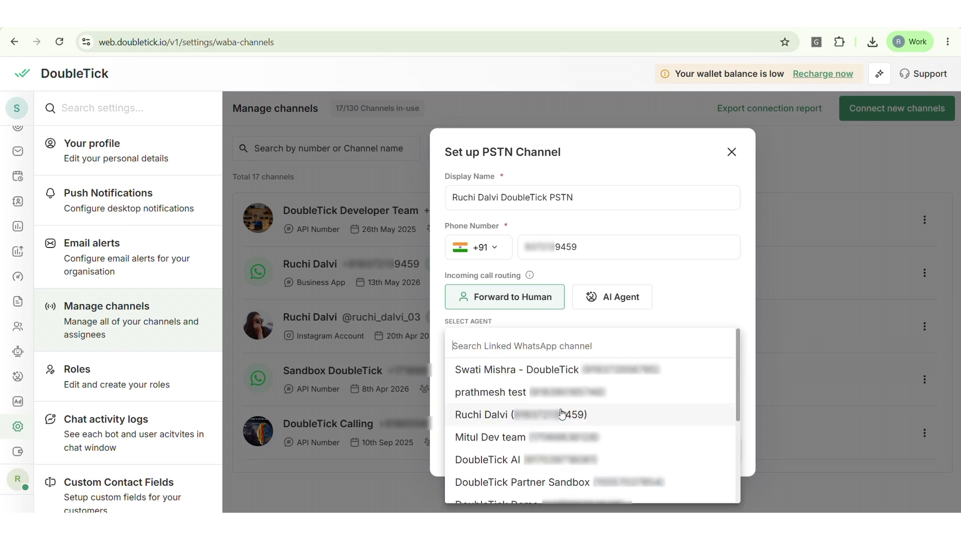
click(562, 414)
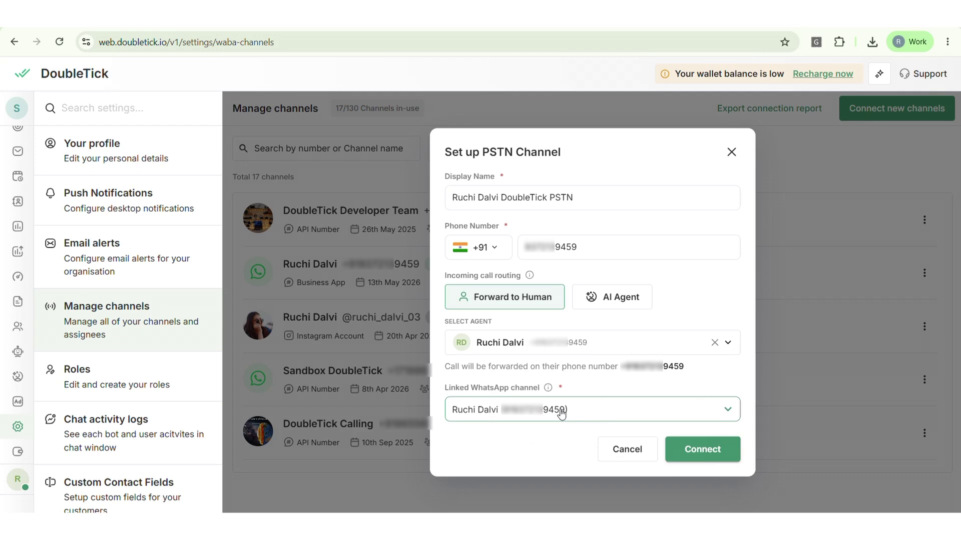
Connect the PSTN channel and find its Active row with the linked WhatsApp contact.
click(698, 451)
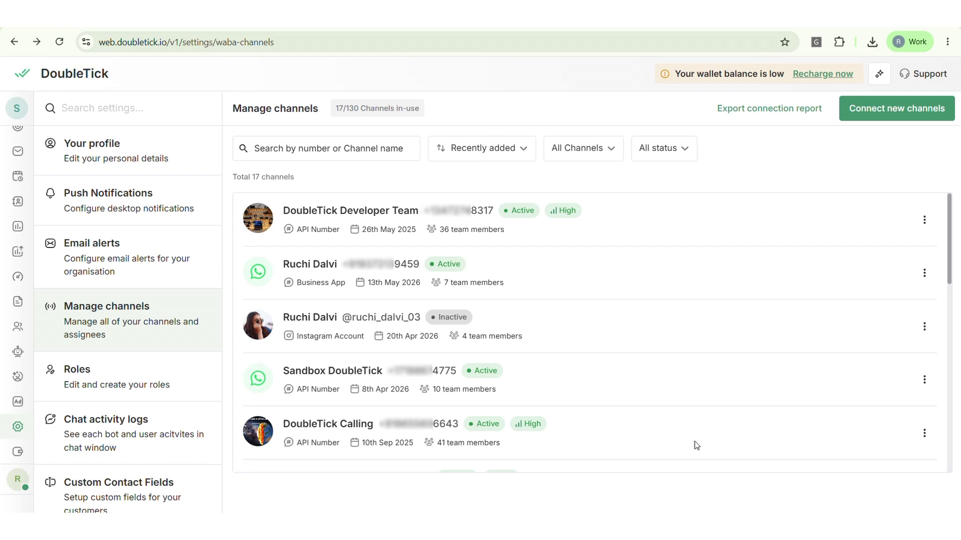
drag(283, 331, 508, 332)
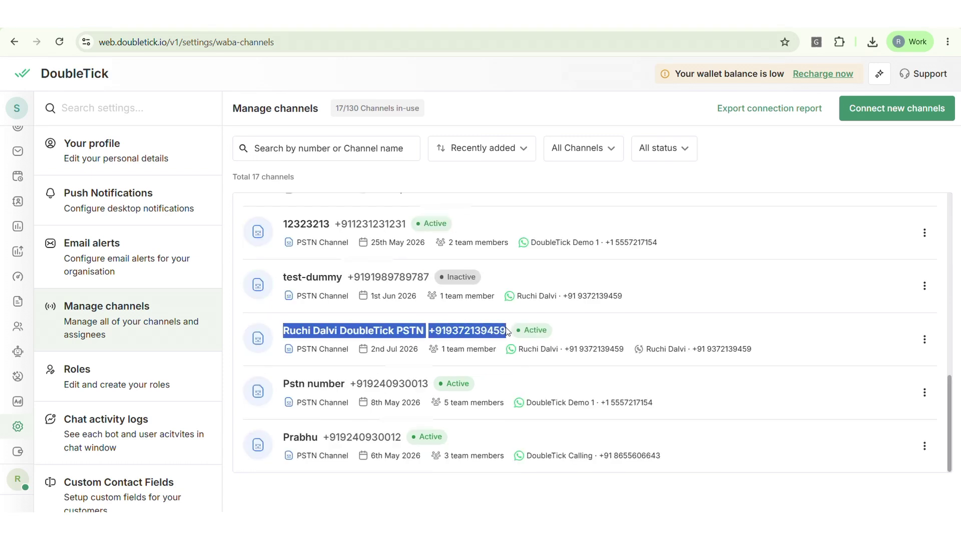
click(519, 350)
triple_click(519, 351)
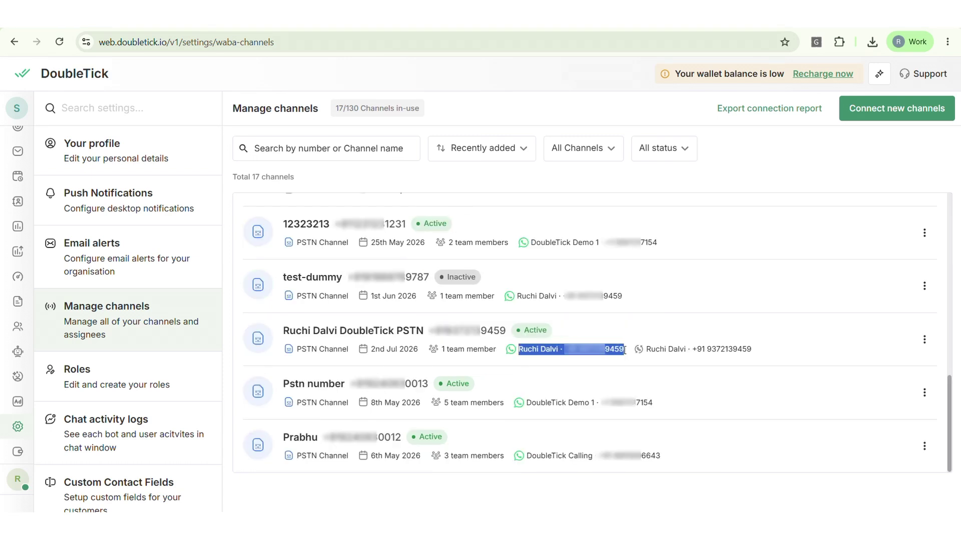
Open Edit Channel Details for the PSTN channel and review its display name and call routing.
click(923, 340)
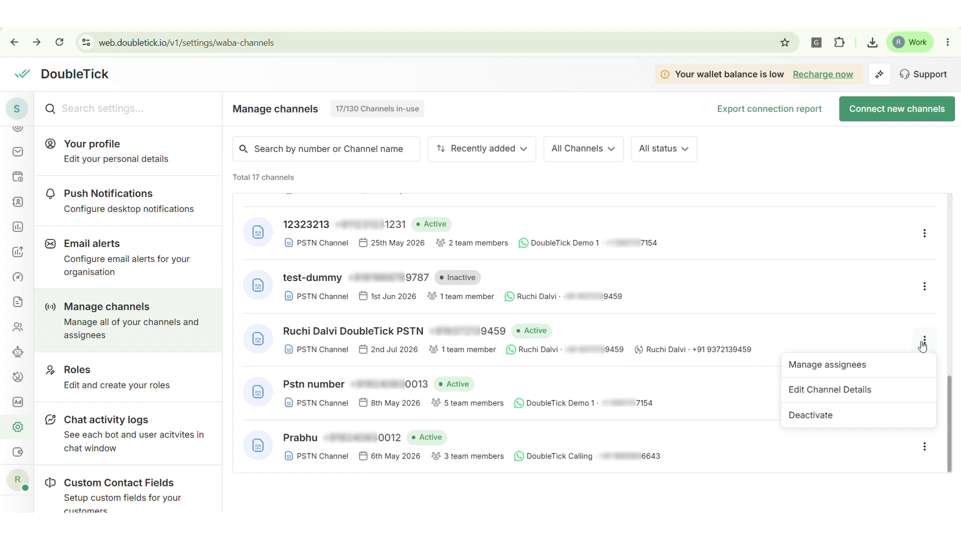
click(820, 390)
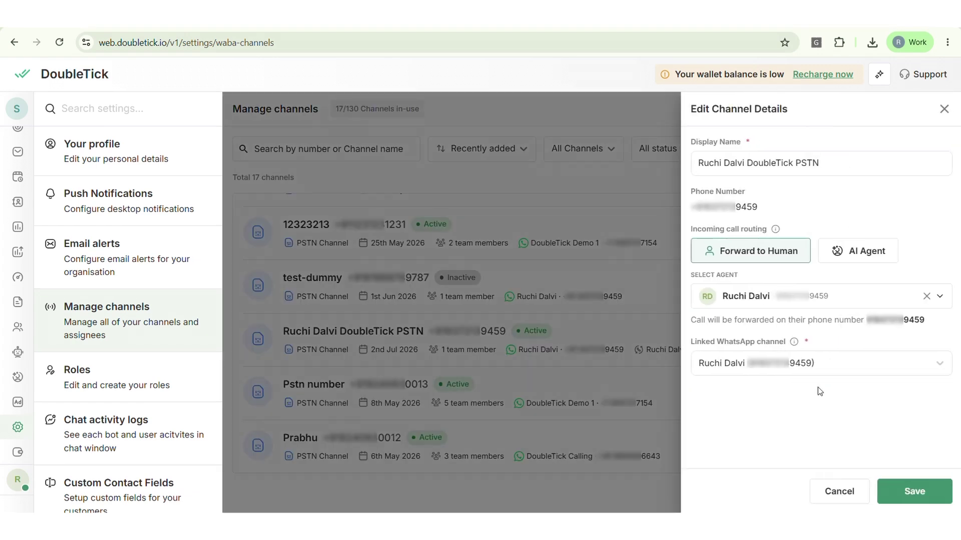
click(697, 164)
drag(696, 164, 837, 164)
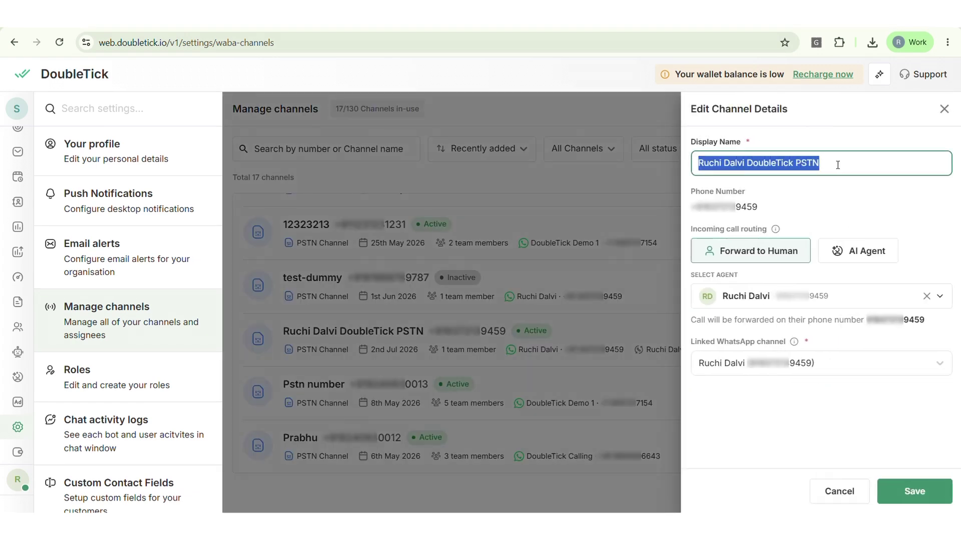
click(768, 211)
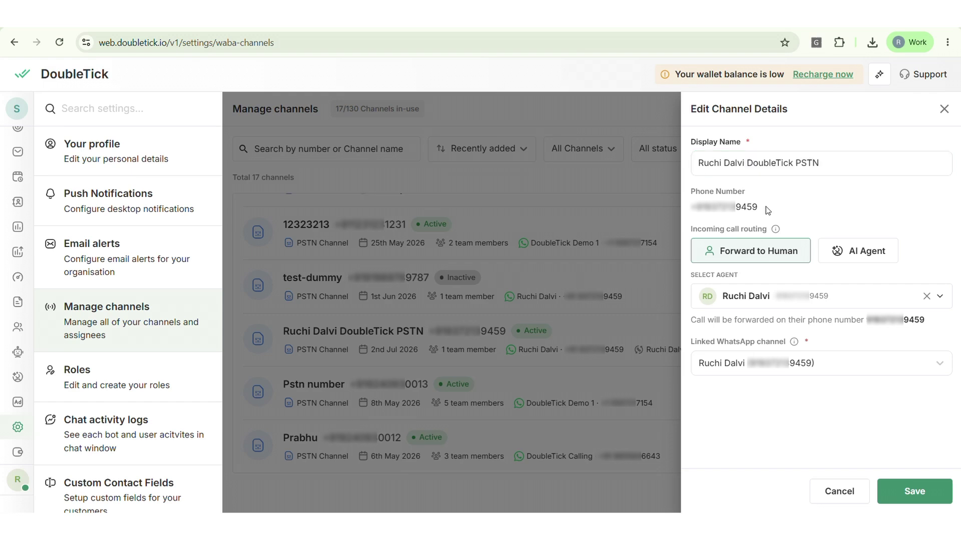
drag(691, 233, 765, 229)
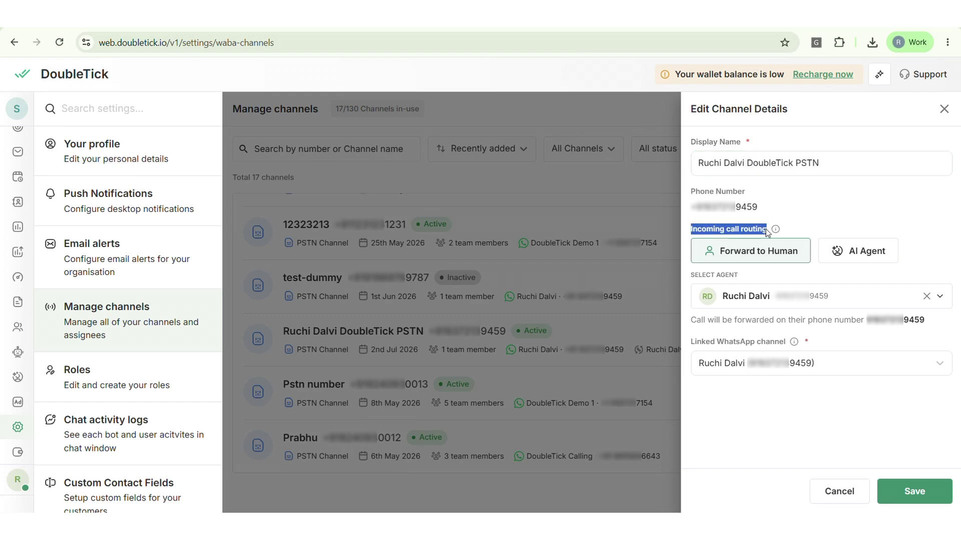
click(747, 254)
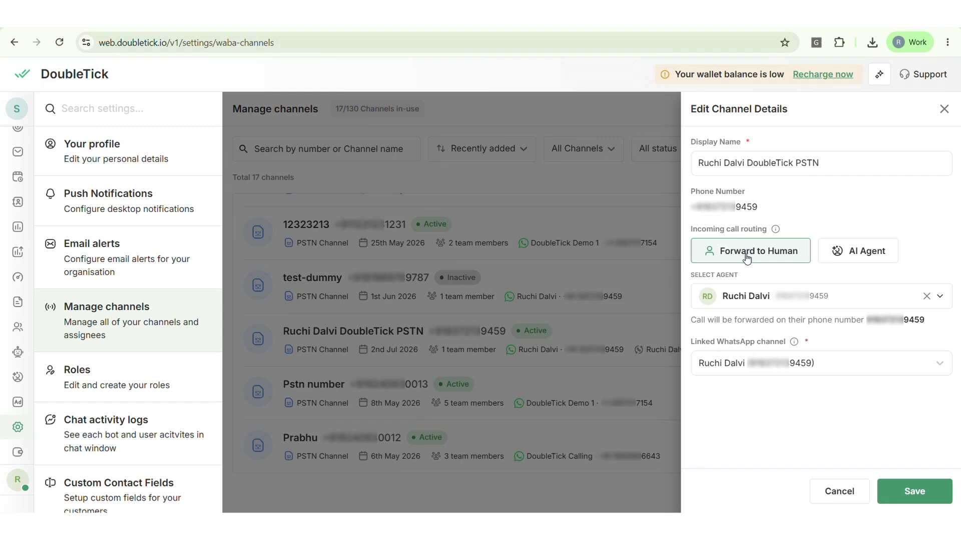
Briefly try AI agent routing, then set incoming calls back to Forward to Human.
click(851, 251)
click(758, 298)
scroll(752, 358, down, 2)
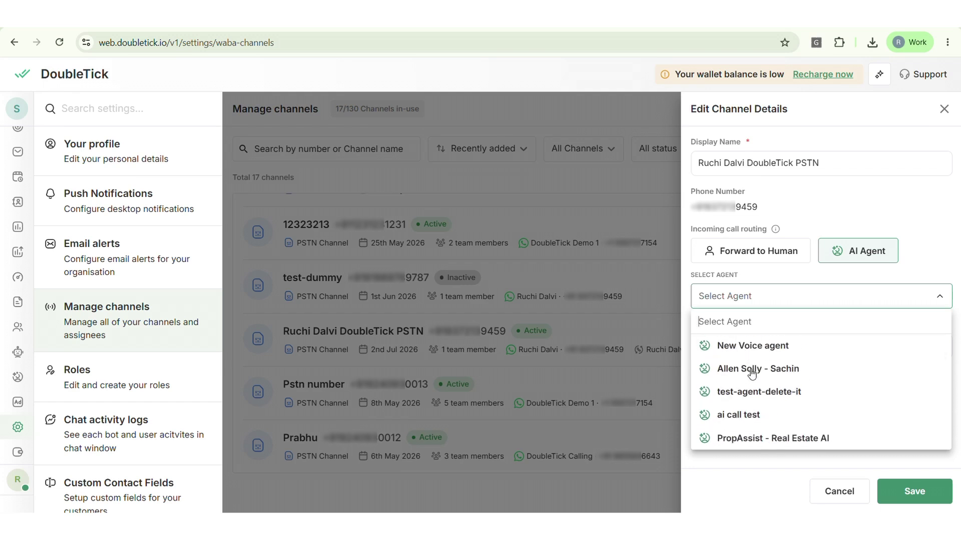
scroll(752, 373, down, 3)
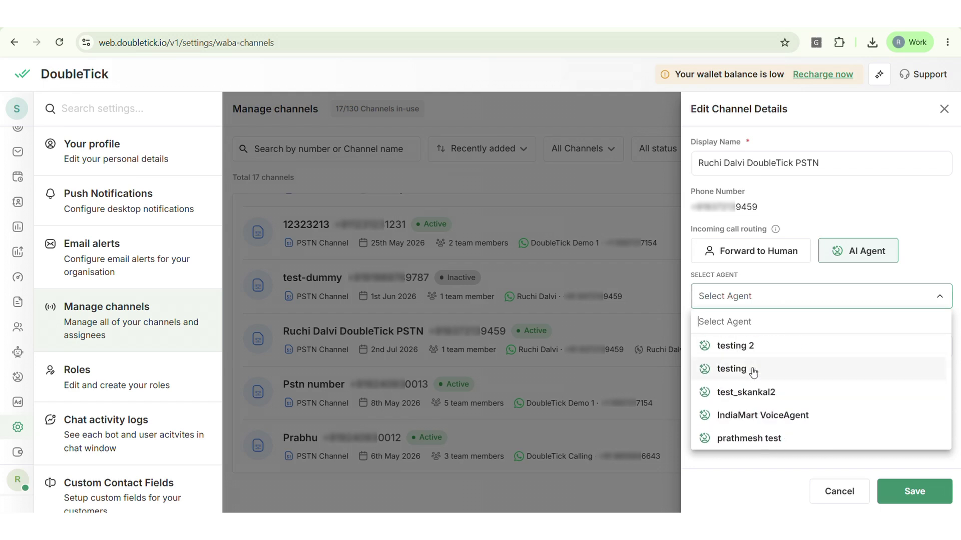
click(791, 279)
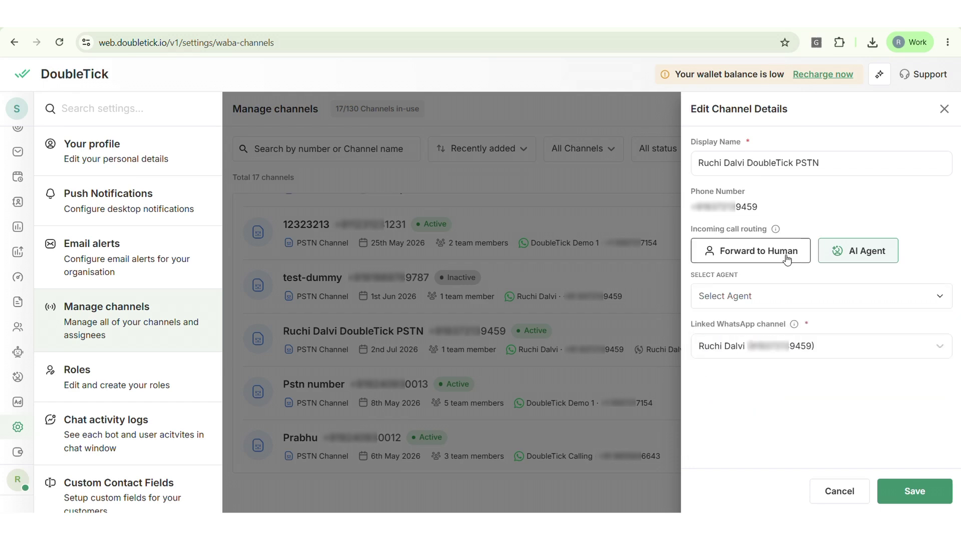
click(786, 259)
drag(691, 342, 789, 345)
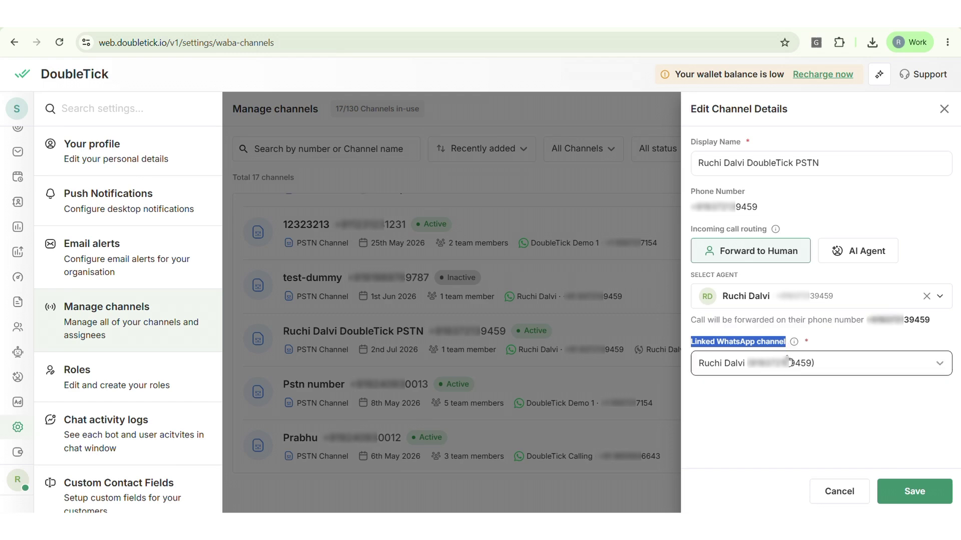
Save the unchanged channel details and switch to the Chats inbox.
click(915, 491)
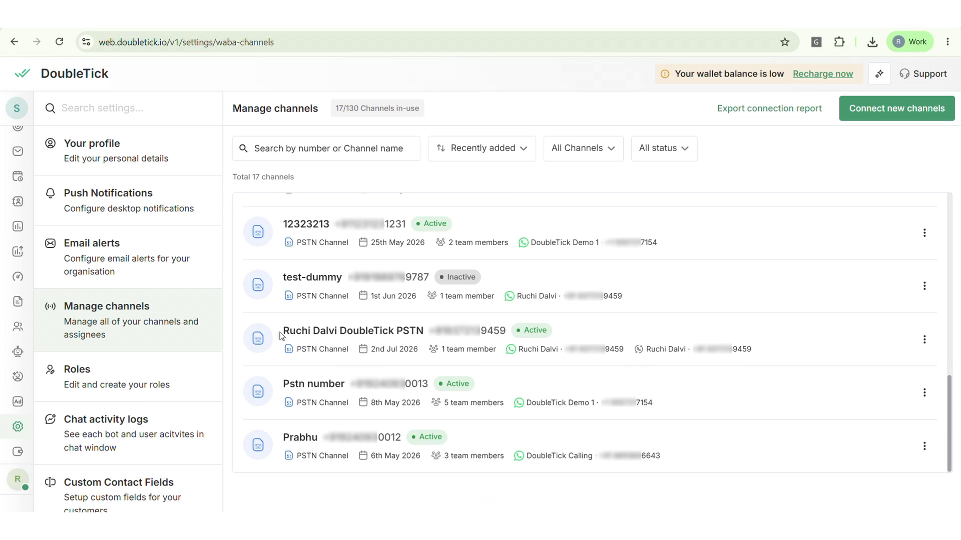
drag(281, 331, 625, 350)
mouse_move(521, 351)
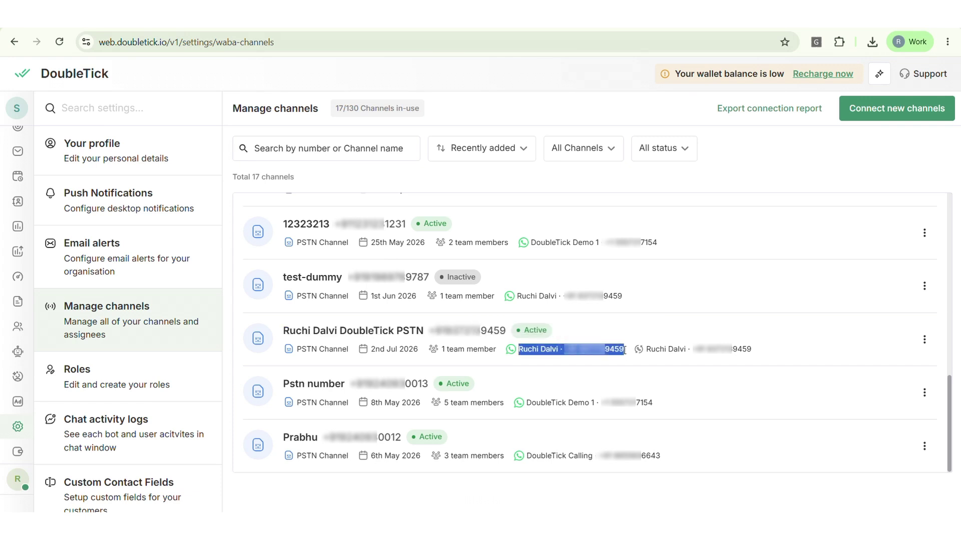
click(44, 163)
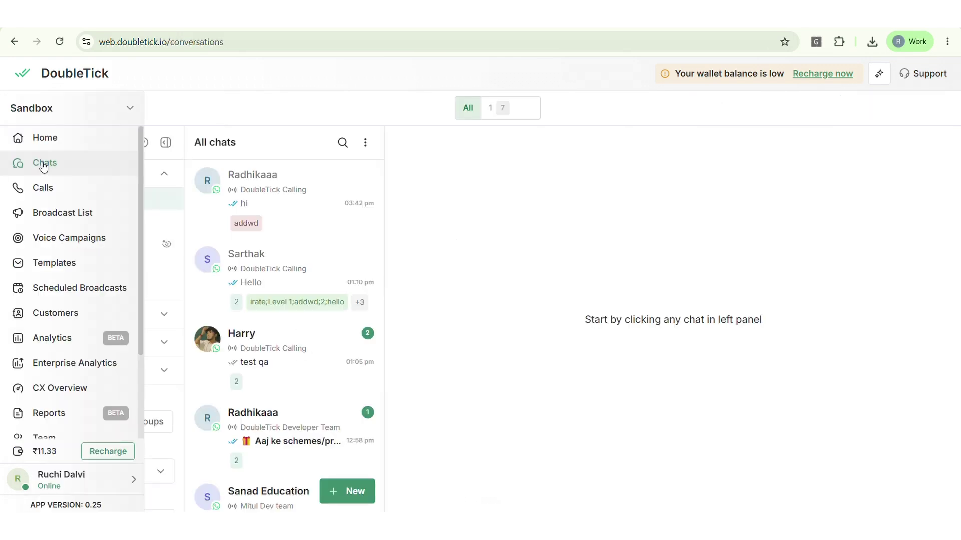
Start a New Chat with the suggested customer number and bring up its calling options.
click(353, 492)
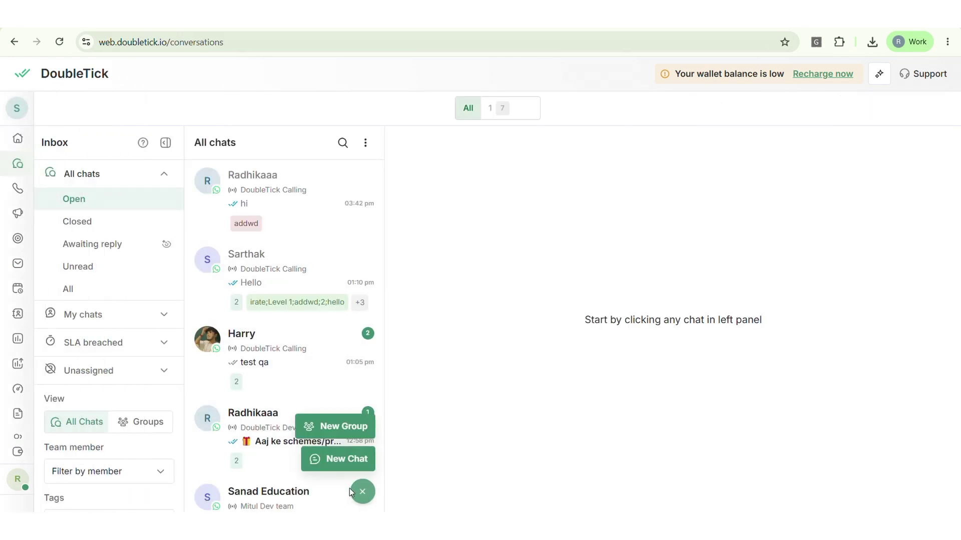
click(350, 460)
key(Down)
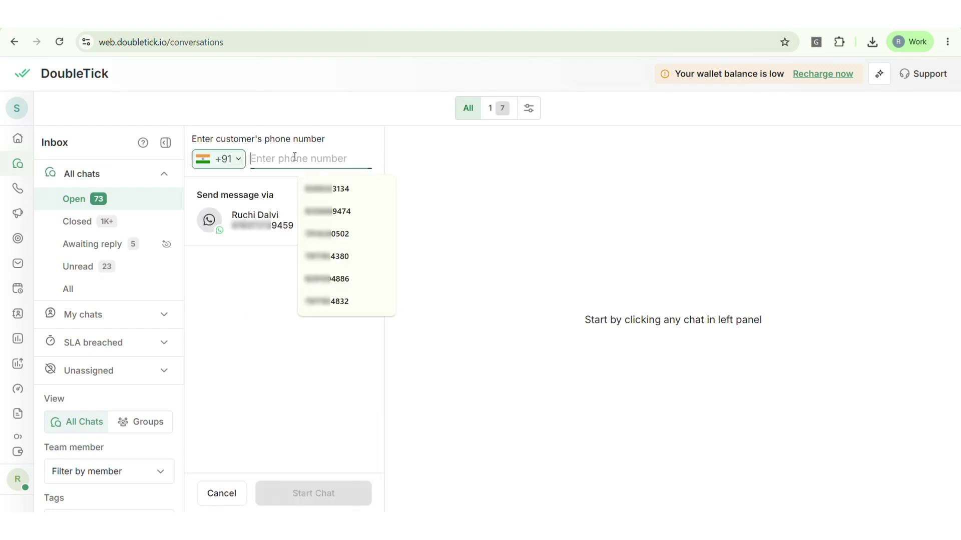
key(Down)
key(Return)
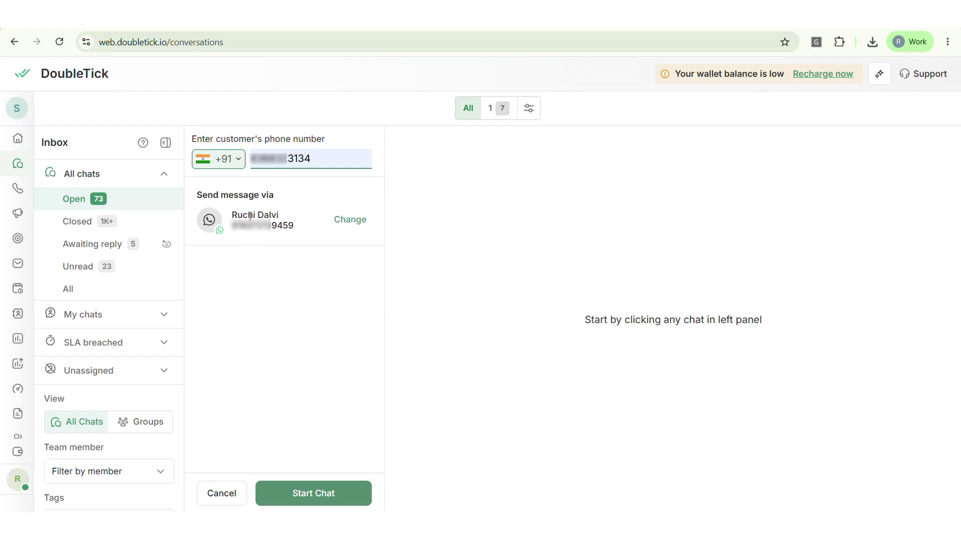
click(330, 496)
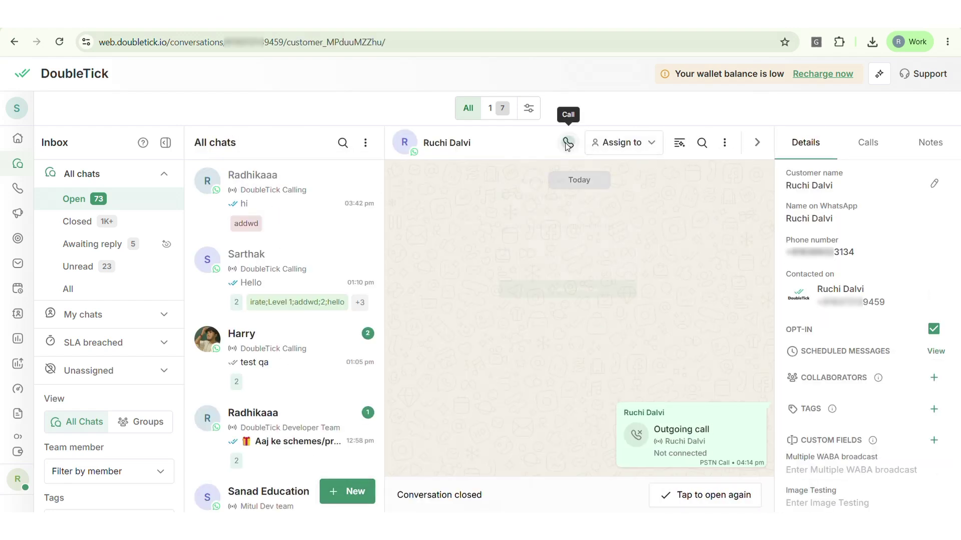
click(569, 144)
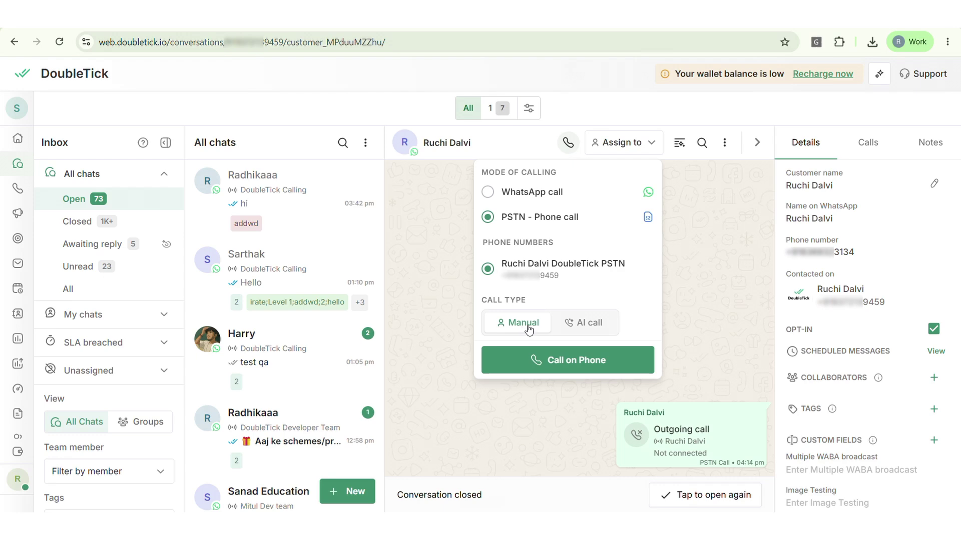
Try an AI call with a voice agent, then switch to Manual and call via PSTN phone.
click(584, 324)
click(577, 366)
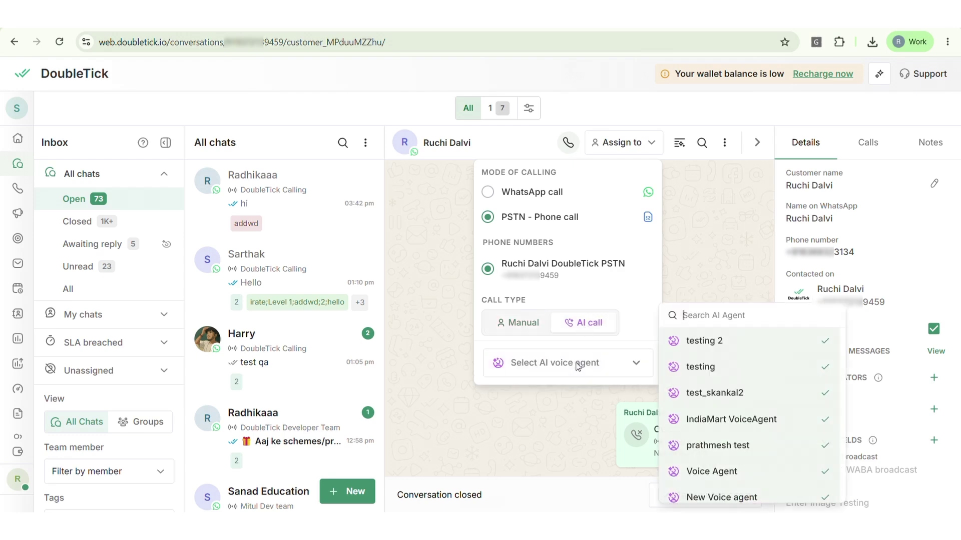
scroll(731, 408, down, 3)
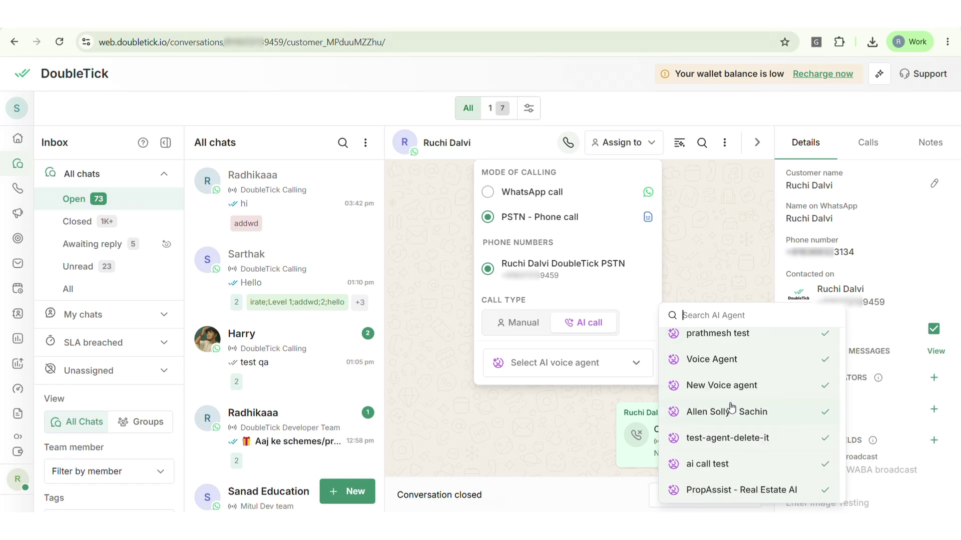
click(731, 411)
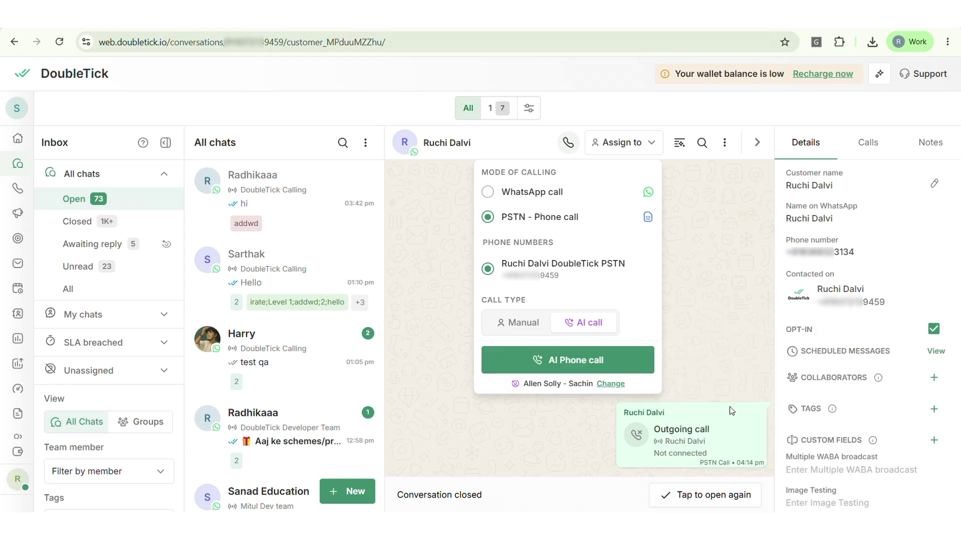
click(510, 327)
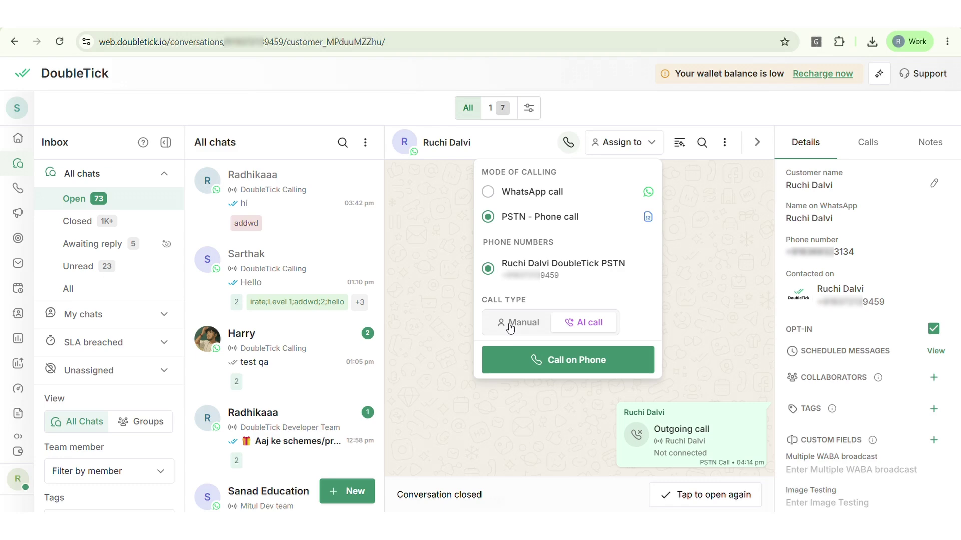
click(565, 358)
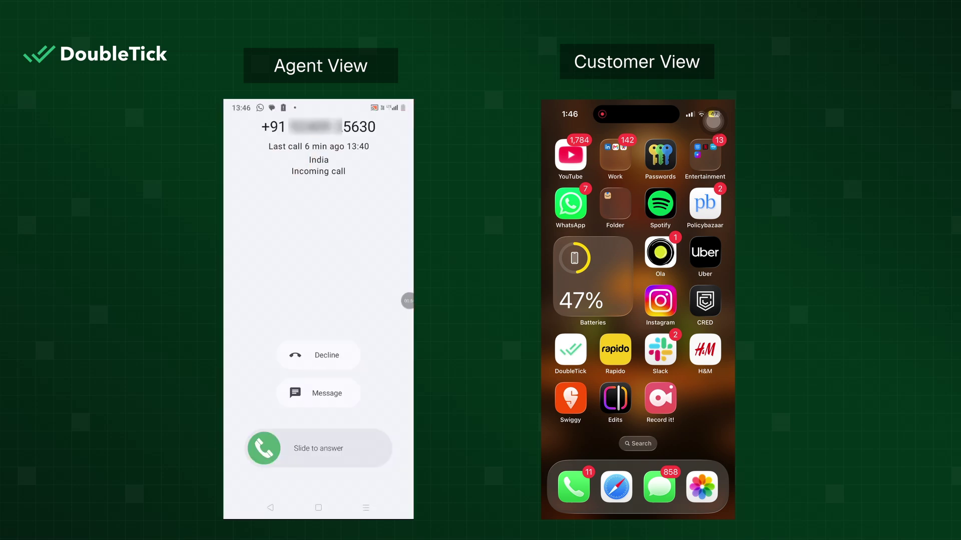
Slide to answer on the agent's phone and tap Accept on the customer's phone.
drag(264, 448, 374, 448)
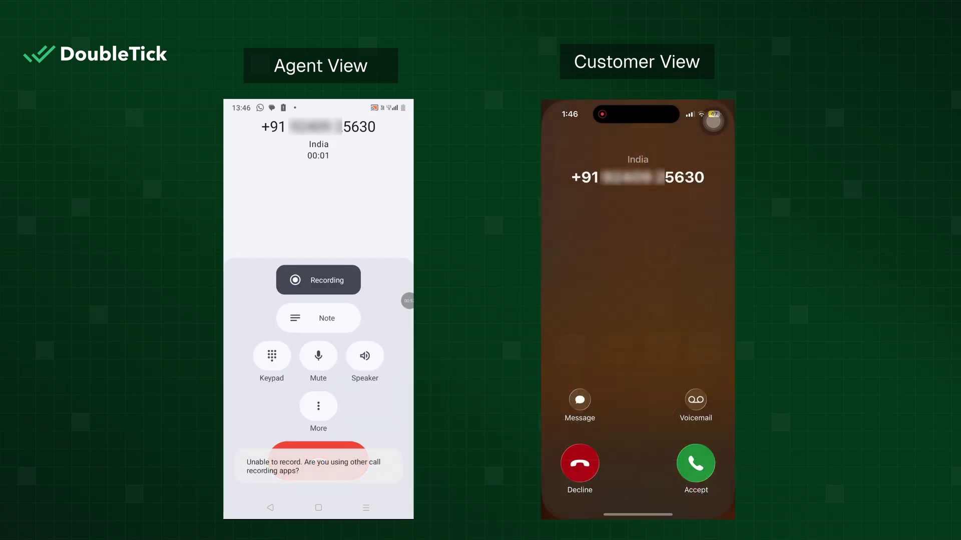
click(695, 464)
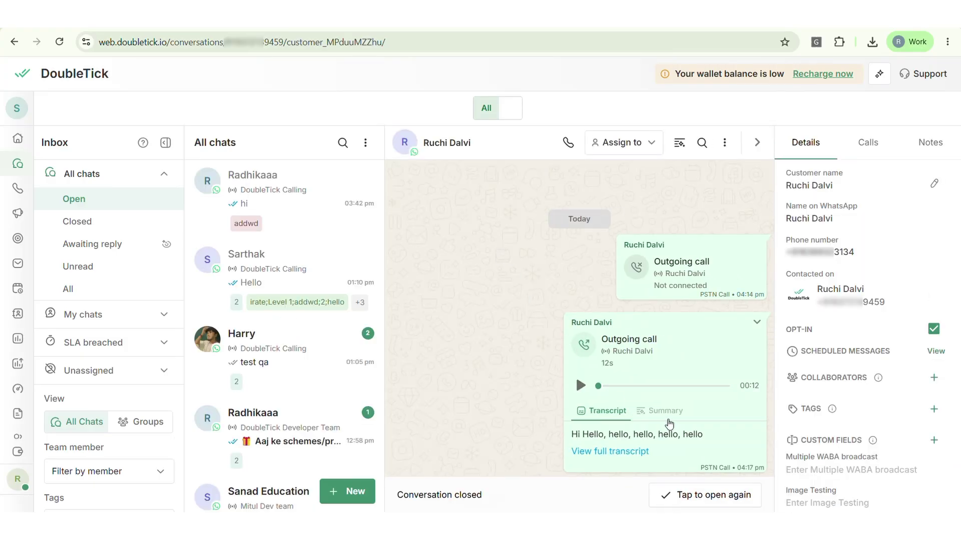
click(756, 323)
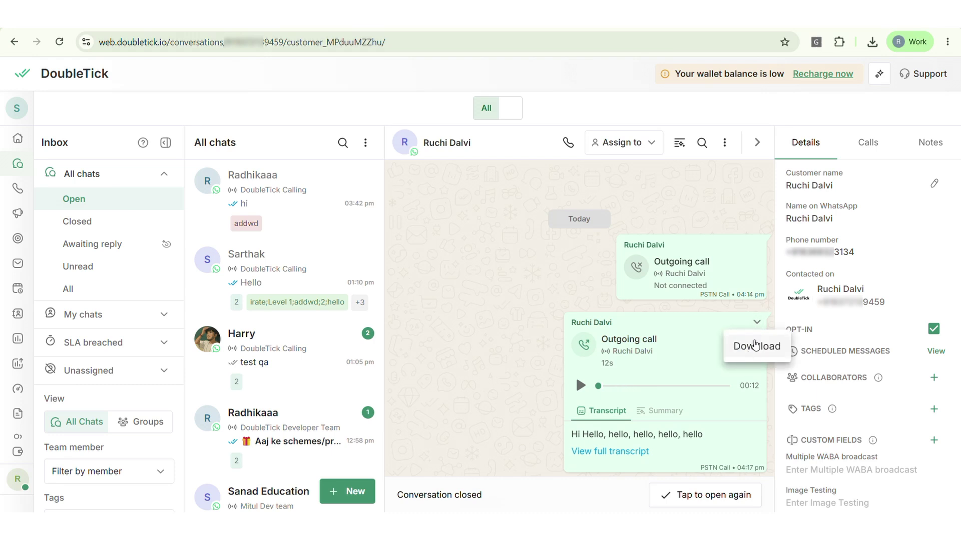
click(728, 328)
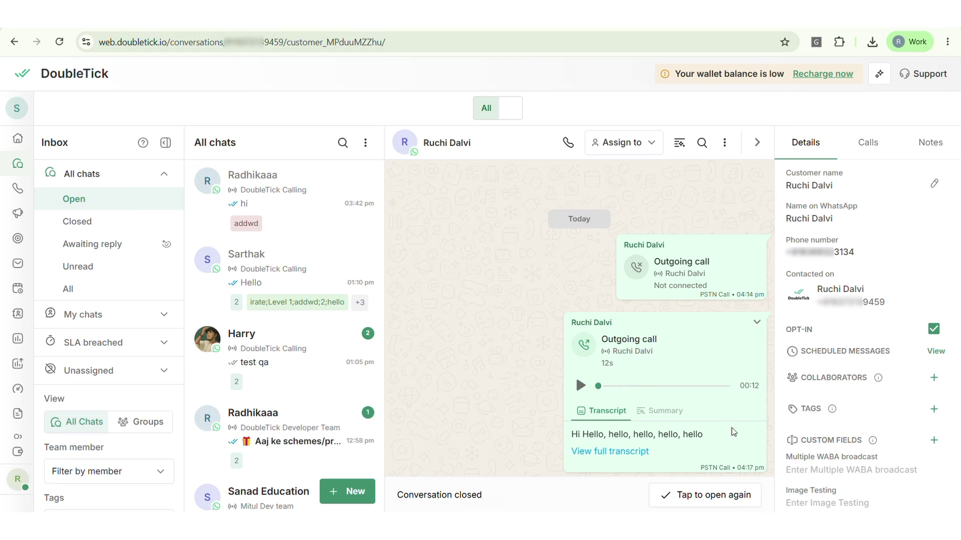